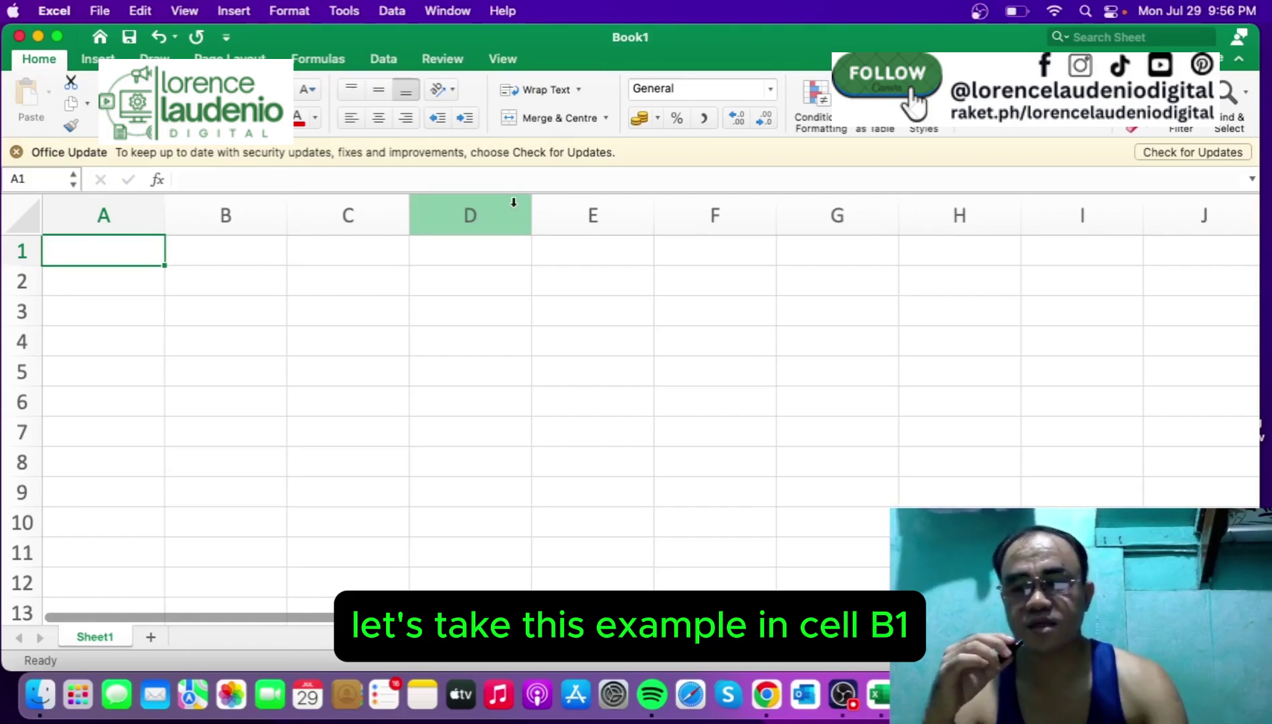
- Enter the formula =A1 in cell B1
{"action": "key", "text": "Right"}
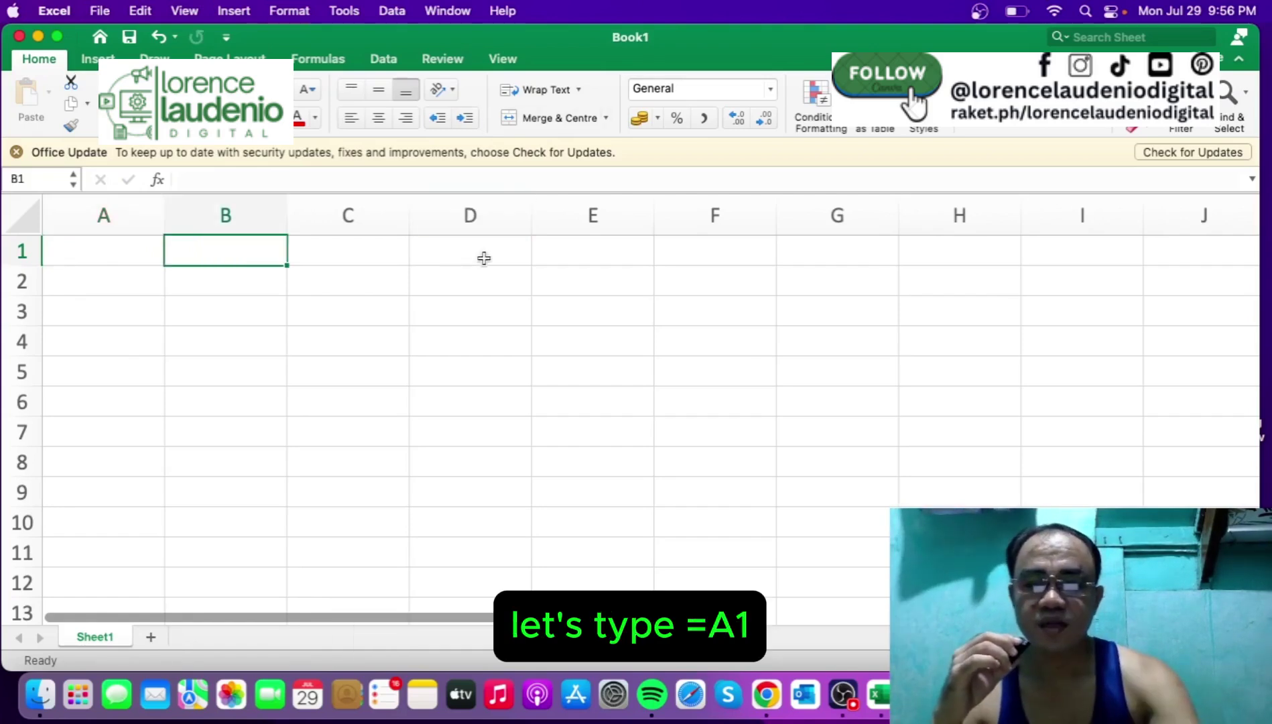
{"action": "type", "text": "=A1"}
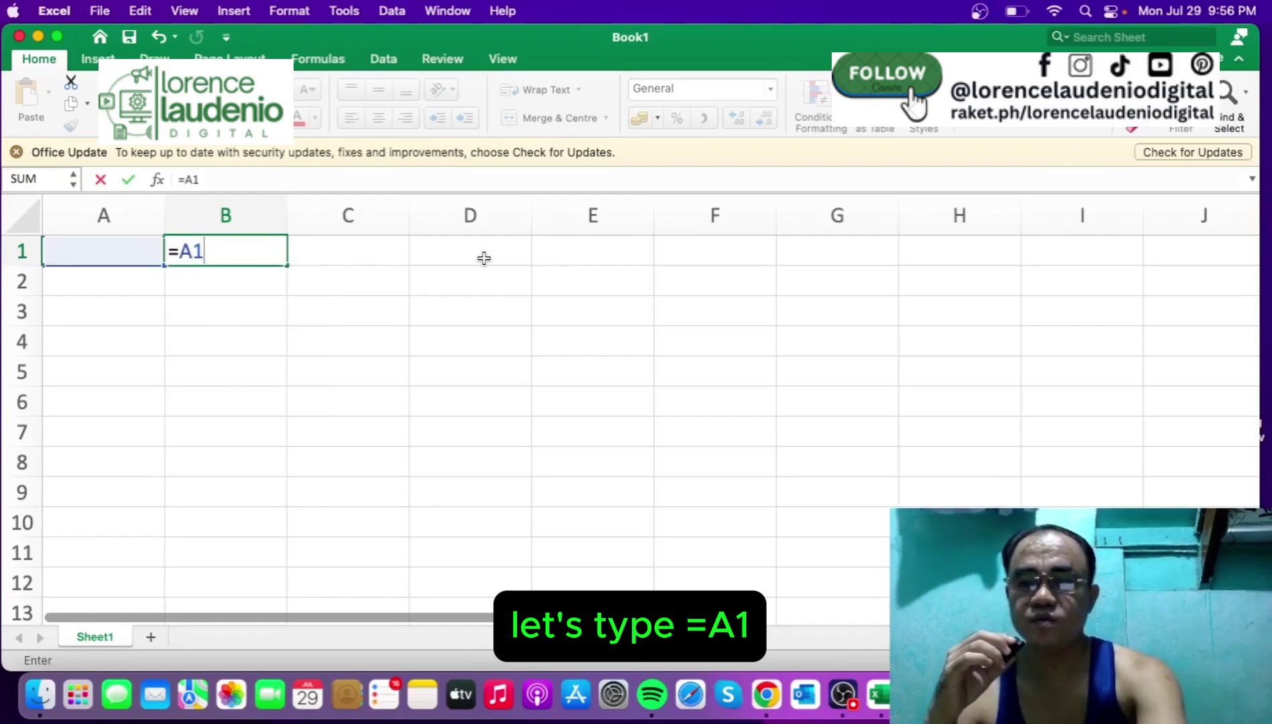
{"action": "key", "text": "Return"}
- Paste a copy of B1's formula into C1 and undo the paste
{"action": "left_click", "coordinate": [275, 252]}
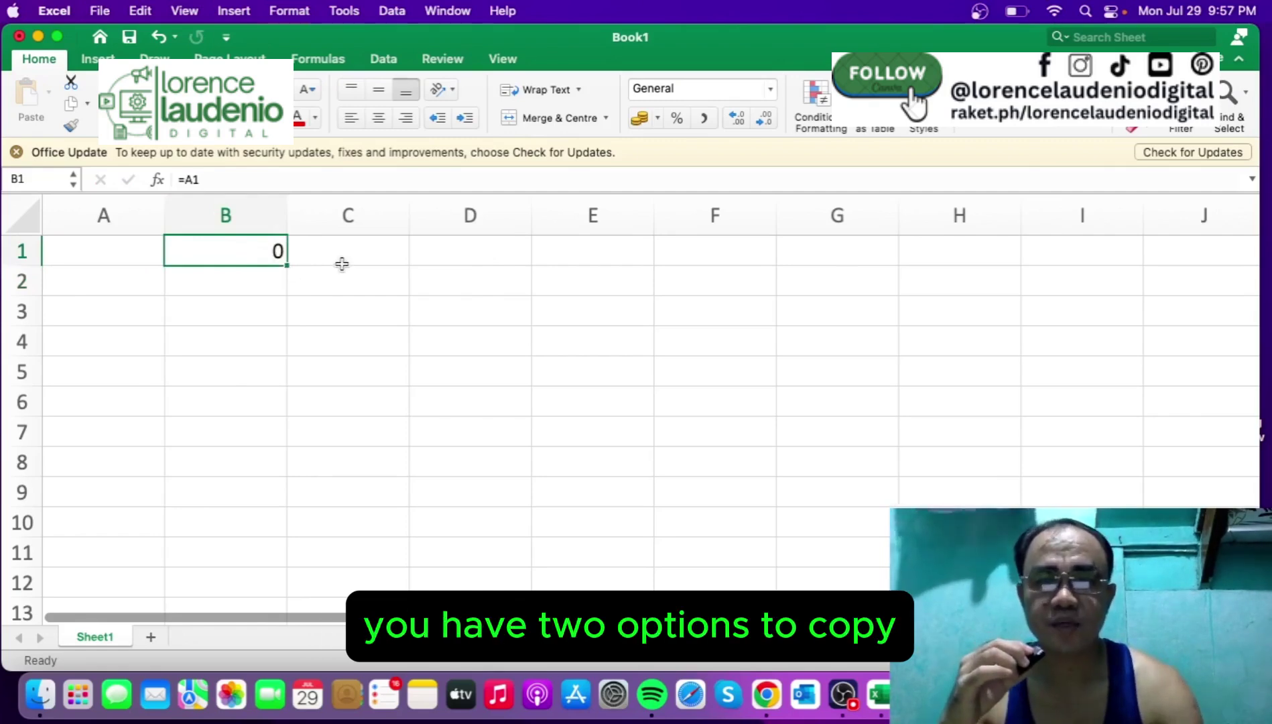
{"action": "key", "text": "super+c"}
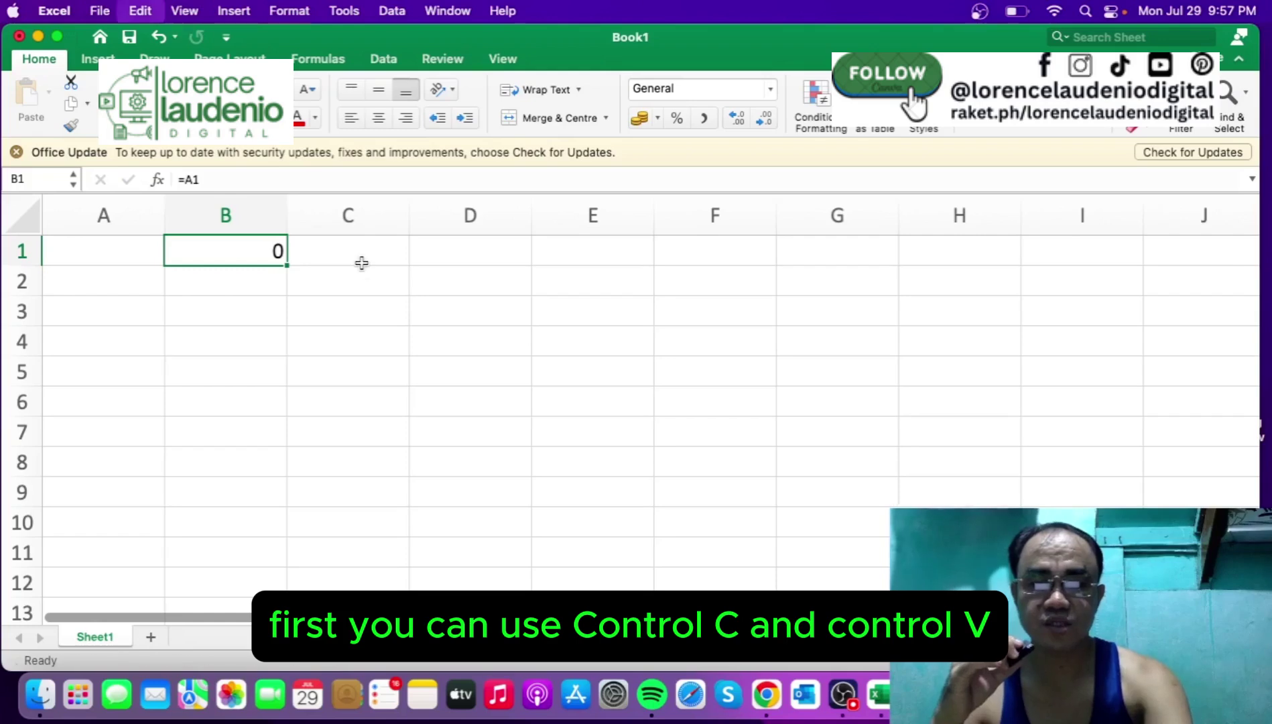
{"action": "left_click", "coordinate": [366, 262]}
{"action": "key", "text": "super+v"}
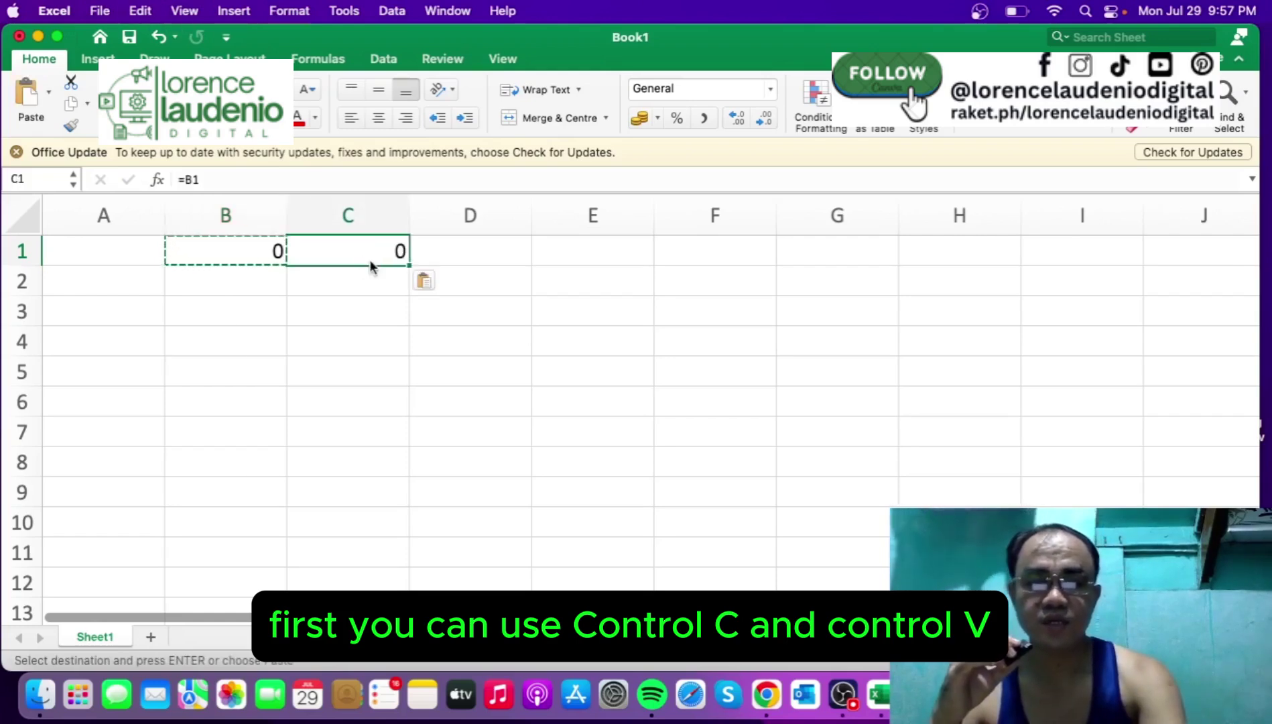
{"action": "key", "text": "super+z"}
- Fill the formula from B1 across to C1
{"action": "left_click", "coordinate": [284, 265]}
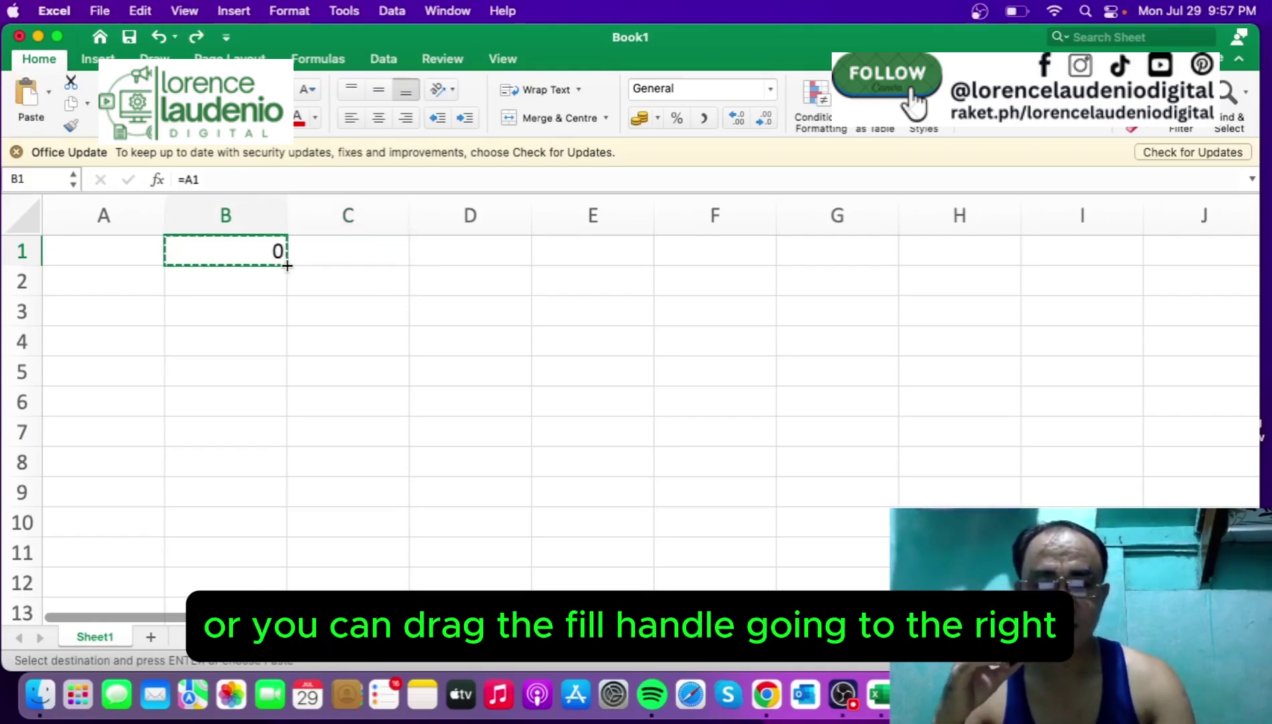
{"action": "left_click_drag", "start_coordinate": [286, 266], "coordinate": [375, 265]}
{"action": "left_click", "coordinate": [435, 372]}
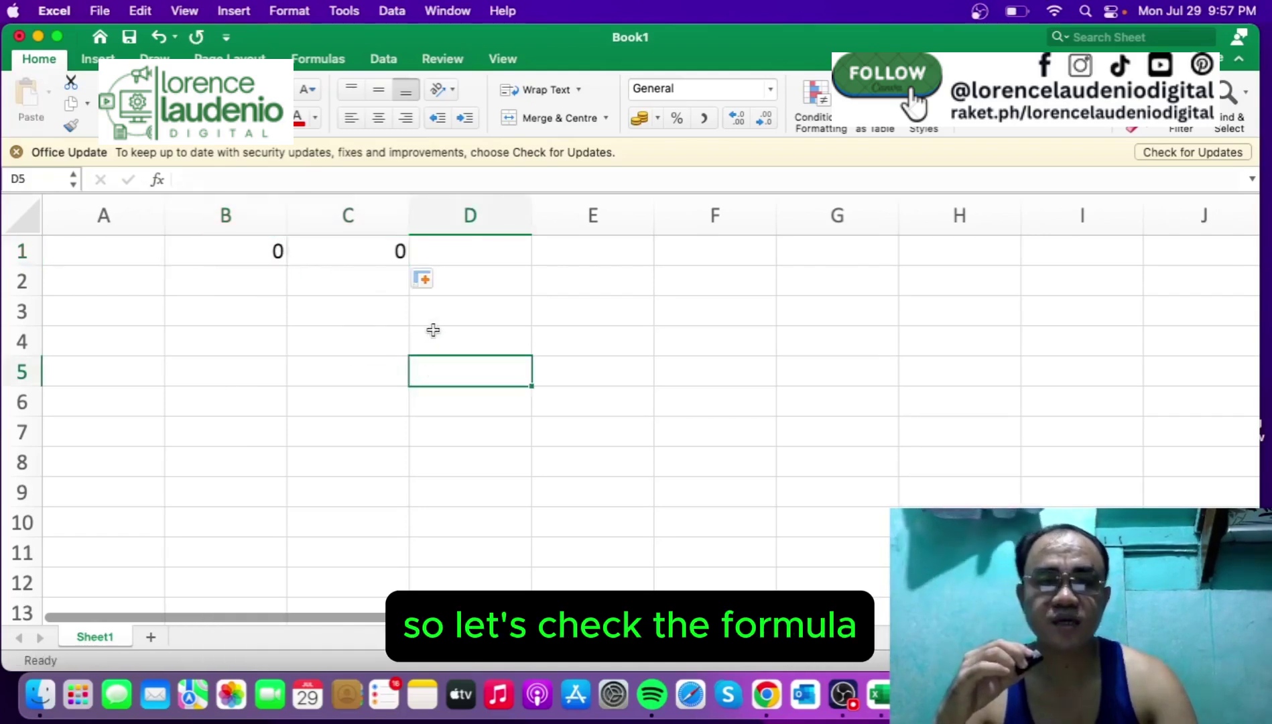
- Show the sheet's formulas to compare the references in B1 and C1, and switch back to showing values
{"action": "left_click", "coordinate": [330, 61]}
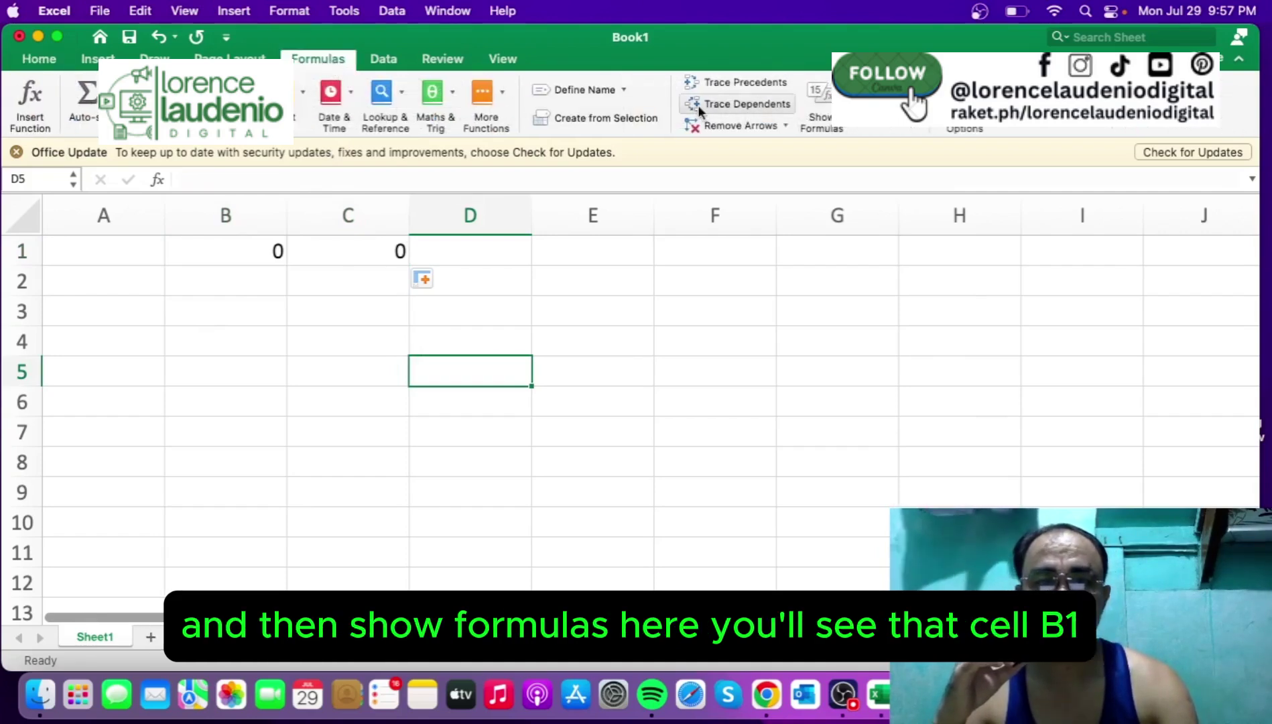
{"action": "left_click", "coordinate": [822, 105]}
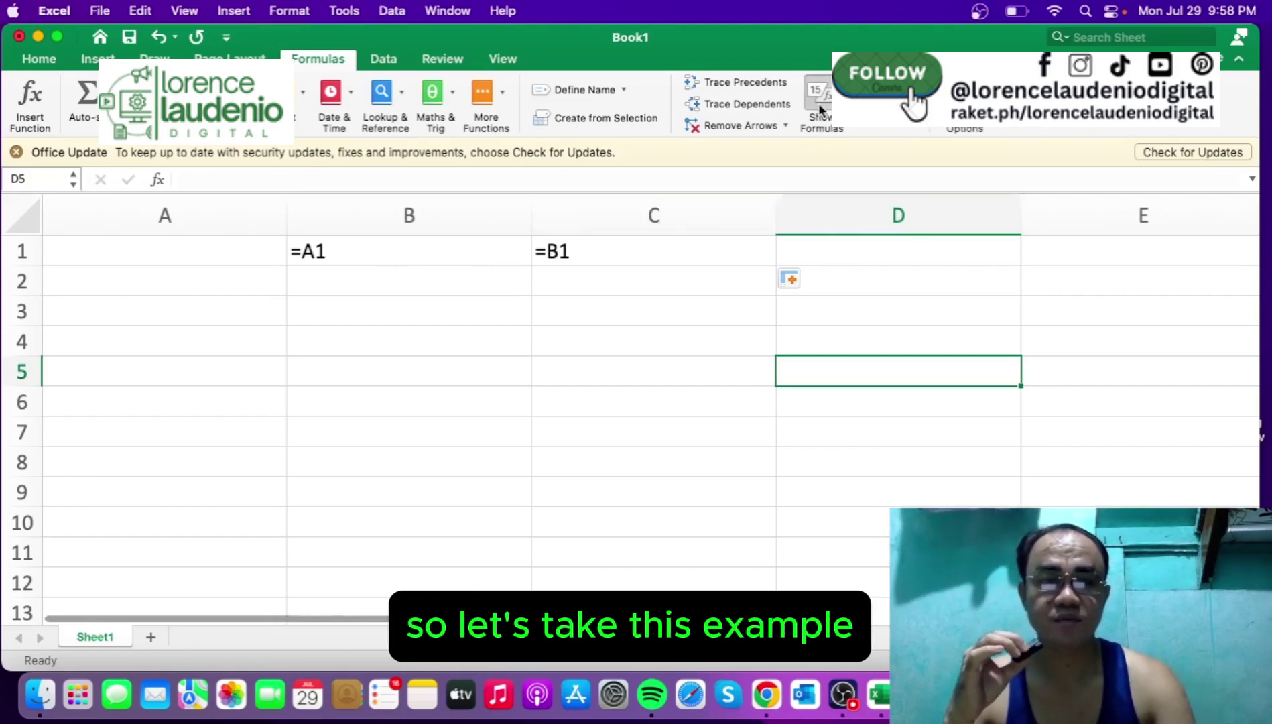
{"action": "left_click", "coordinate": [818, 127]}
- Clear the formulas from cells B1 and C1
{"action": "left_click", "coordinate": [321, 250]}
{"action": "left_click", "coordinate": [225, 251]}
{"action": "key", "text": "Delete"}
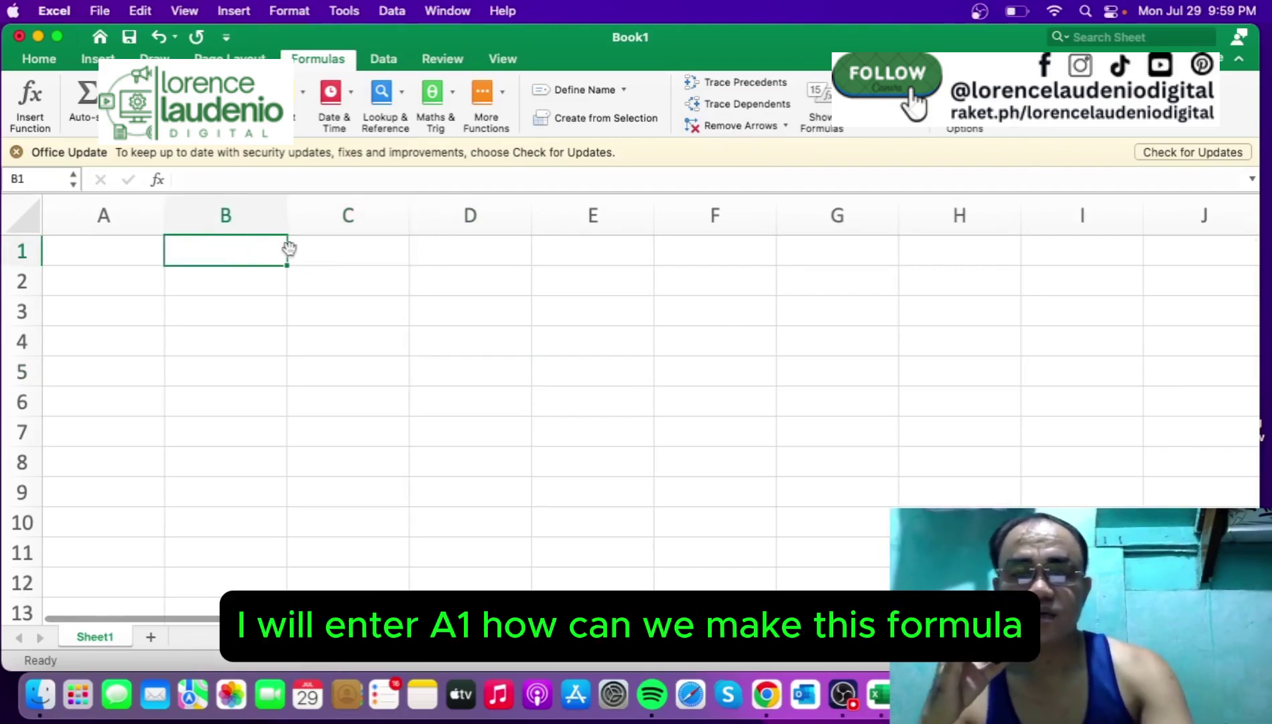
- Enter a reference to A1 in cell B1 and make it absolute as =$A$1
{"action": "type", "text": "=A1"}
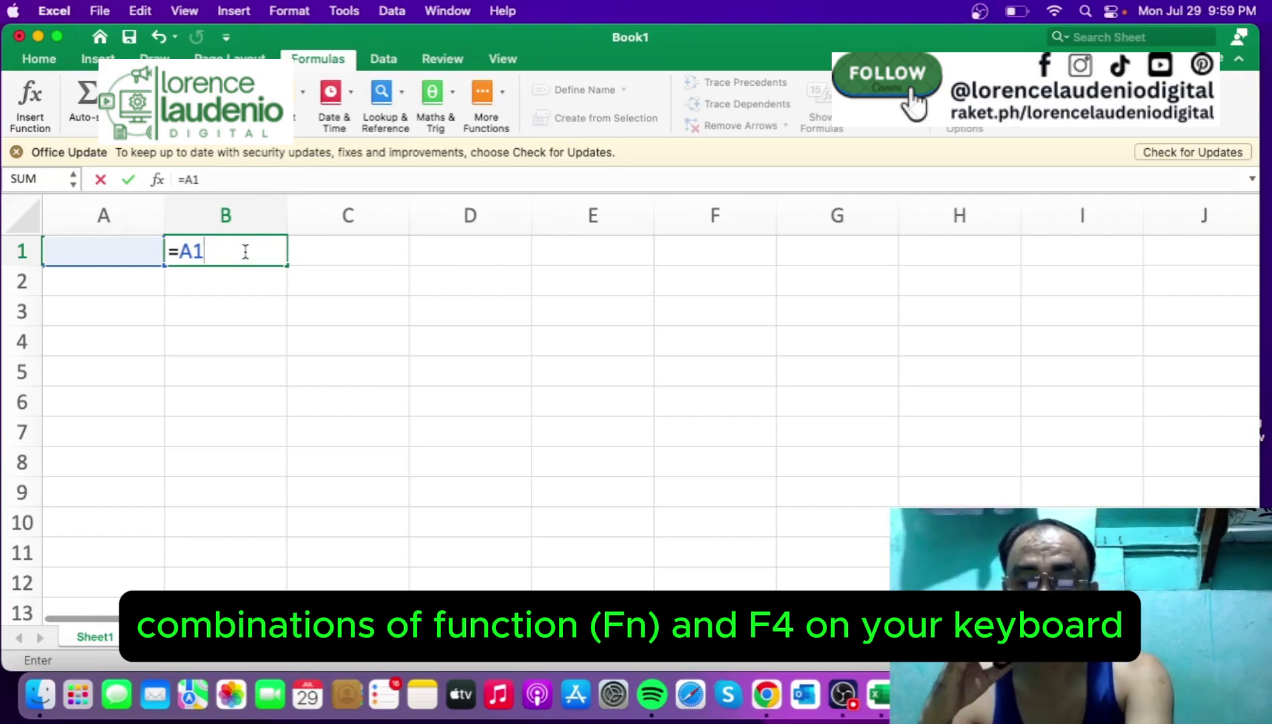
{"action": "key", "text": "F4"}
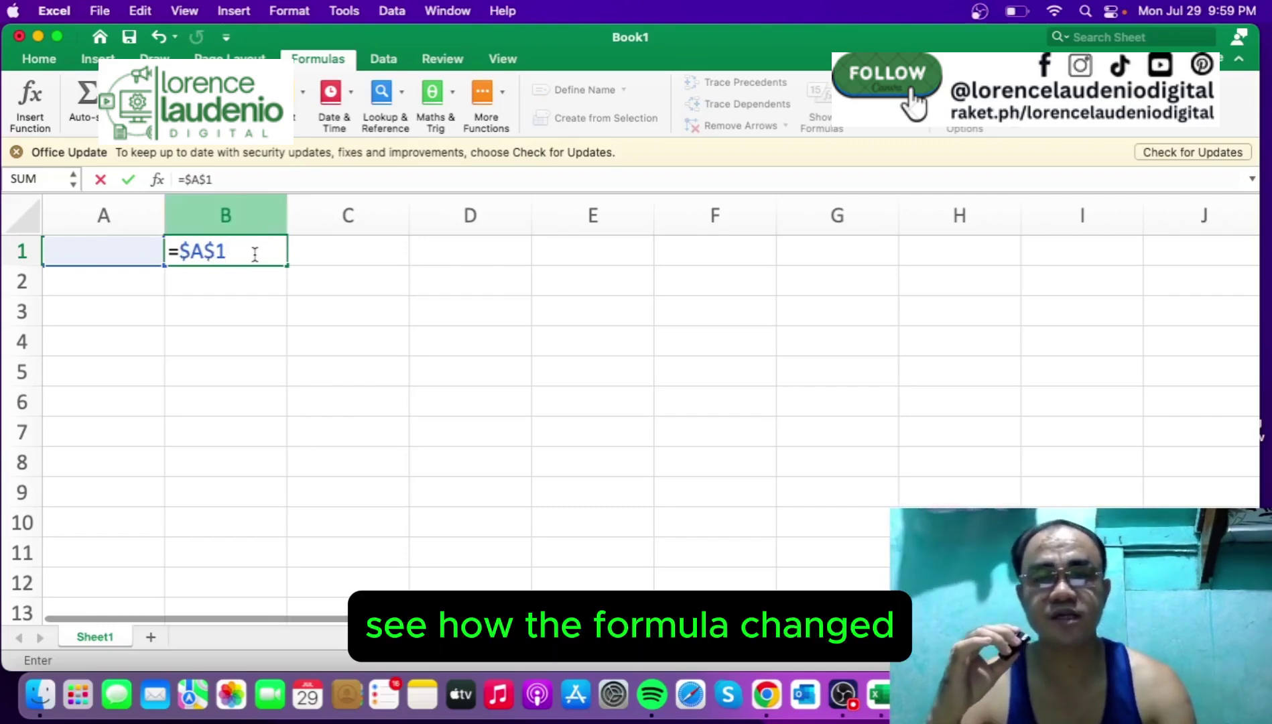
{"action": "key", "text": "Return"}
- Copy the absolute formula from B1 into C1 and briefly show the sheet's formulas to check both references
{"action": "key", "text": "super+c"}
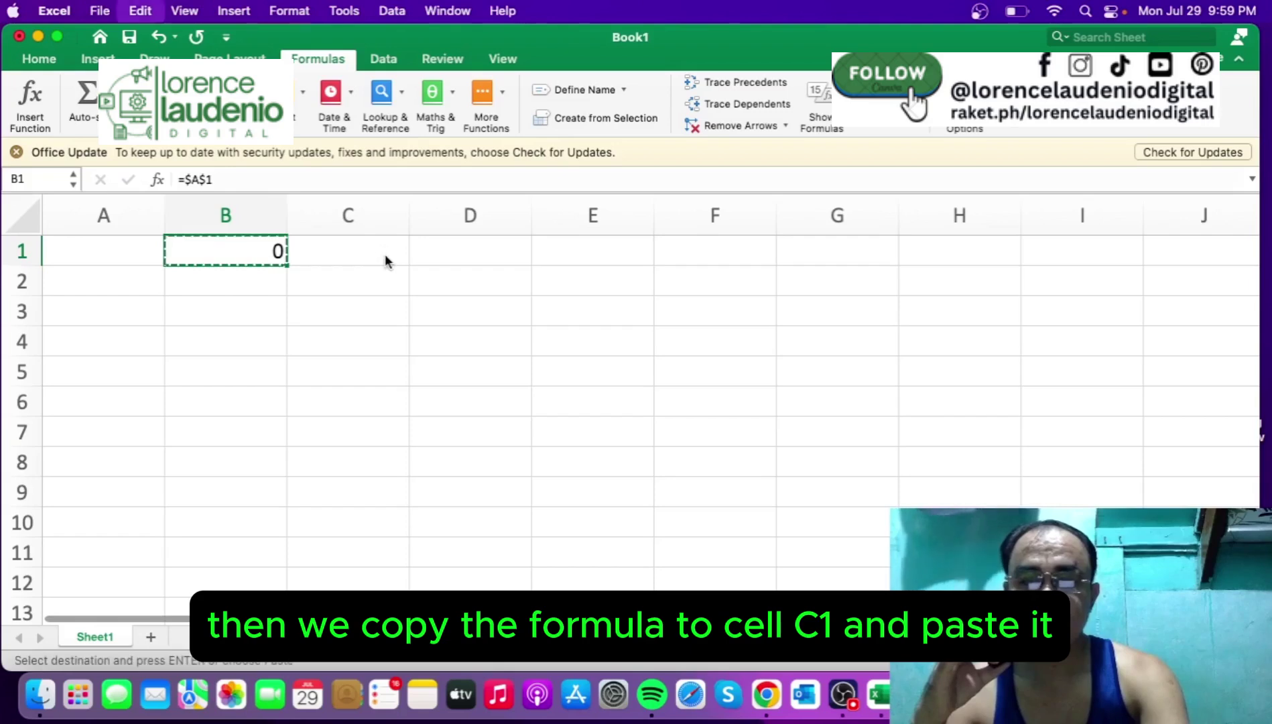
{"action": "left_click", "coordinate": [385, 255]}
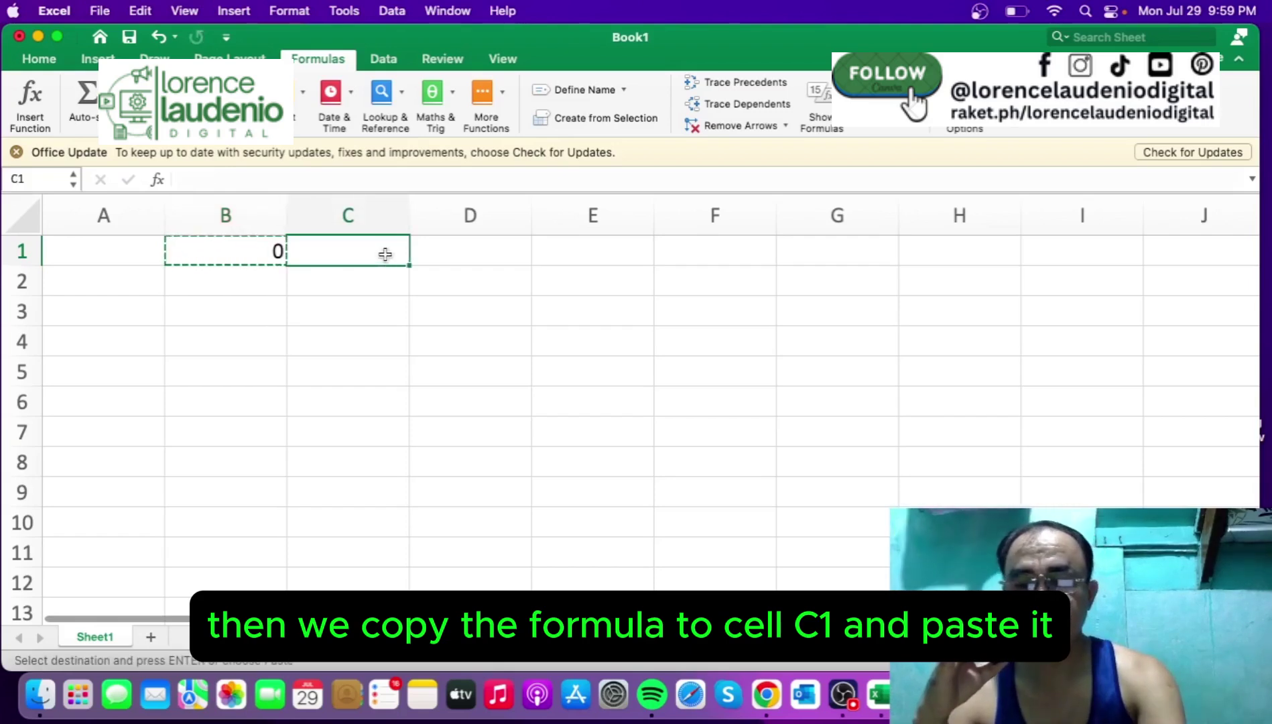
{"action": "key", "text": "super+v"}
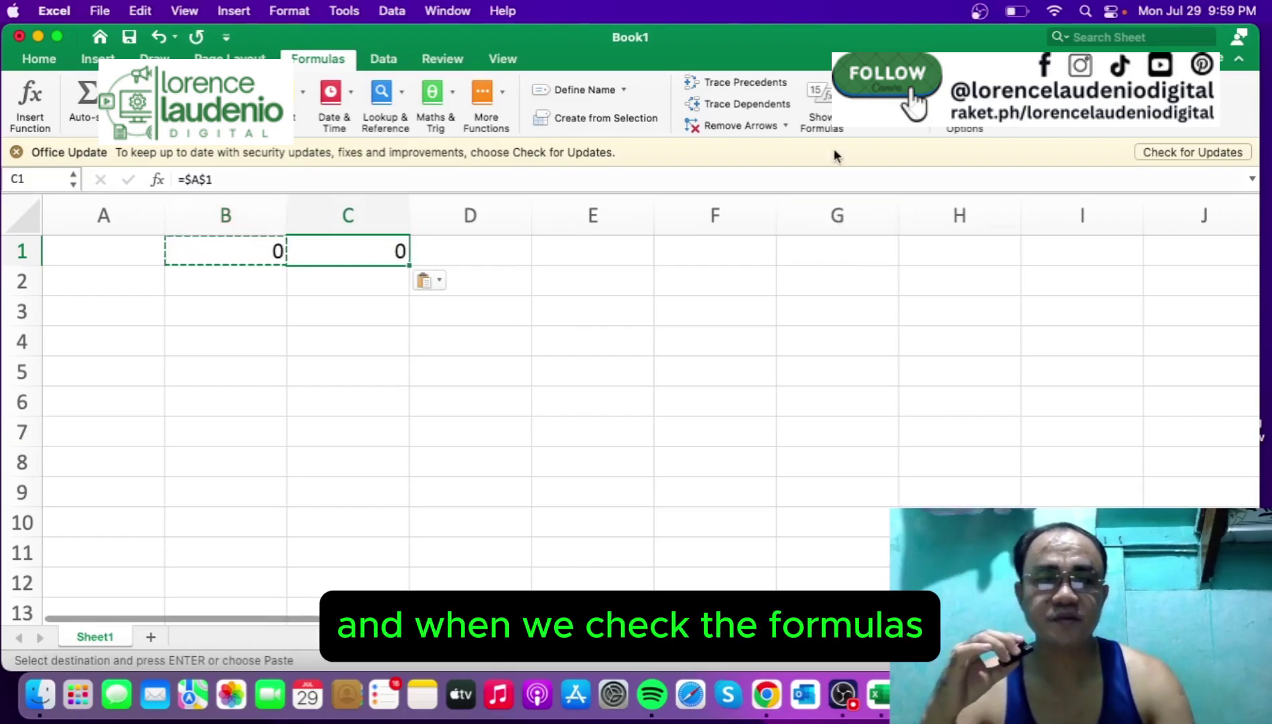
{"action": "key", "text": "ctrl+grave"}
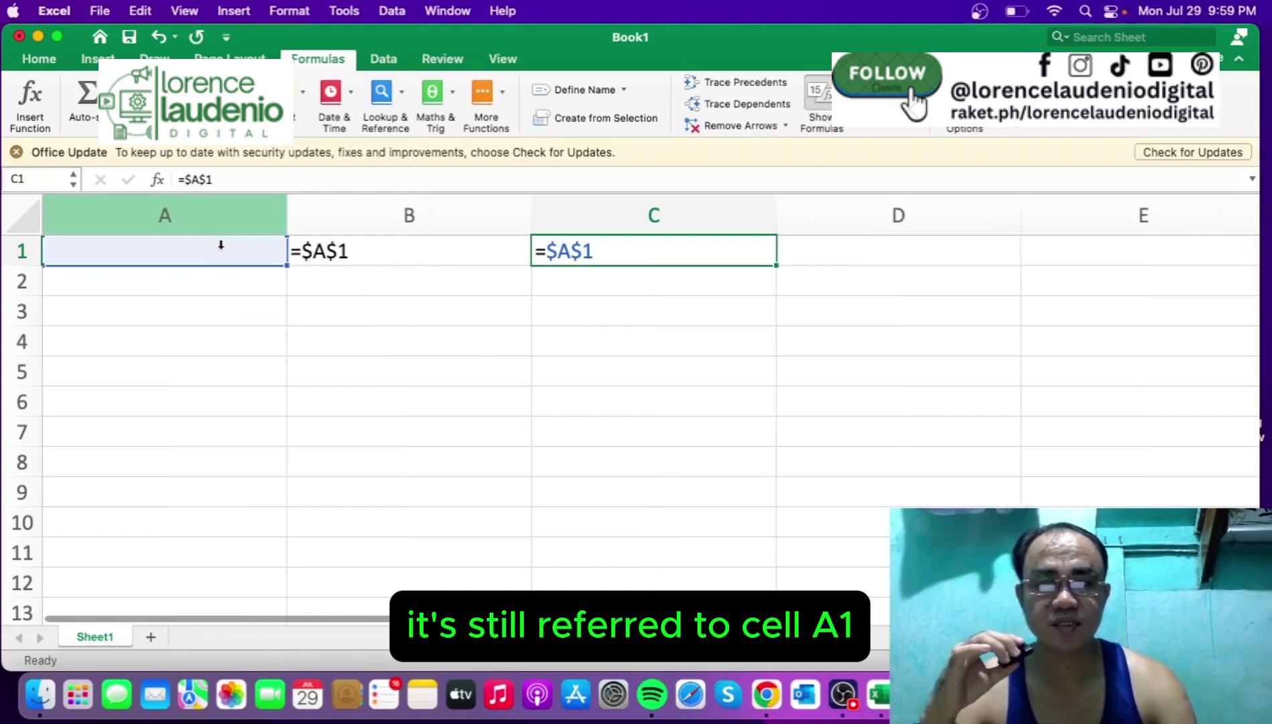
{"action": "key", "text": "ctrl+grave"}
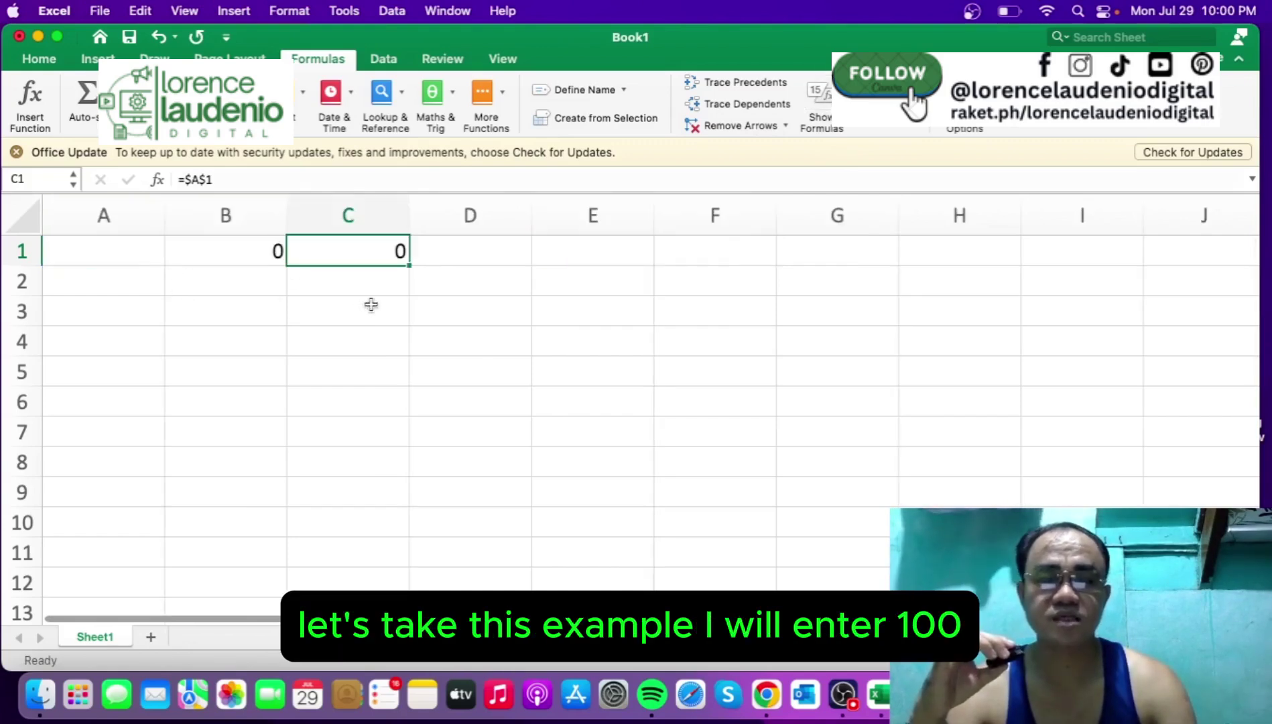
- Enter 100 in cell A1 and check the formula in B1
{"action": "left_click", "coordinate": [256, 323]}
{"action": "left_click", "coordinate": [143, 259]}
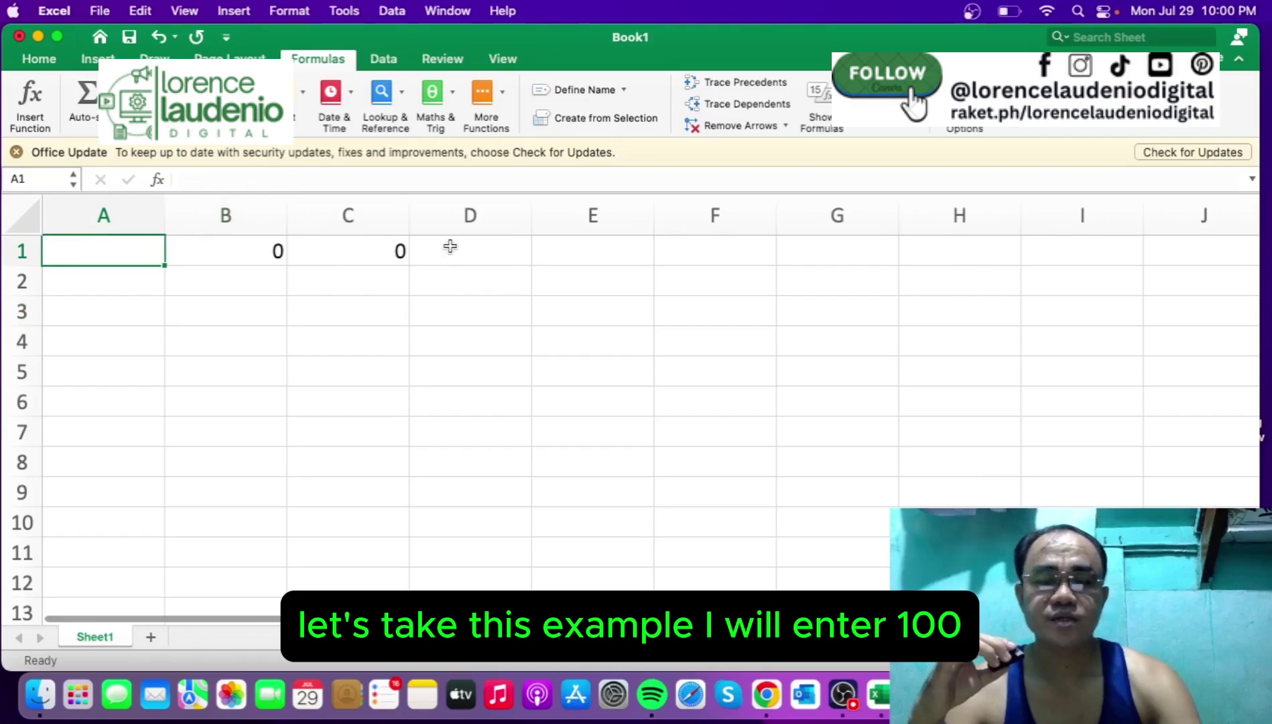
{"action": "type", "text": "100"}
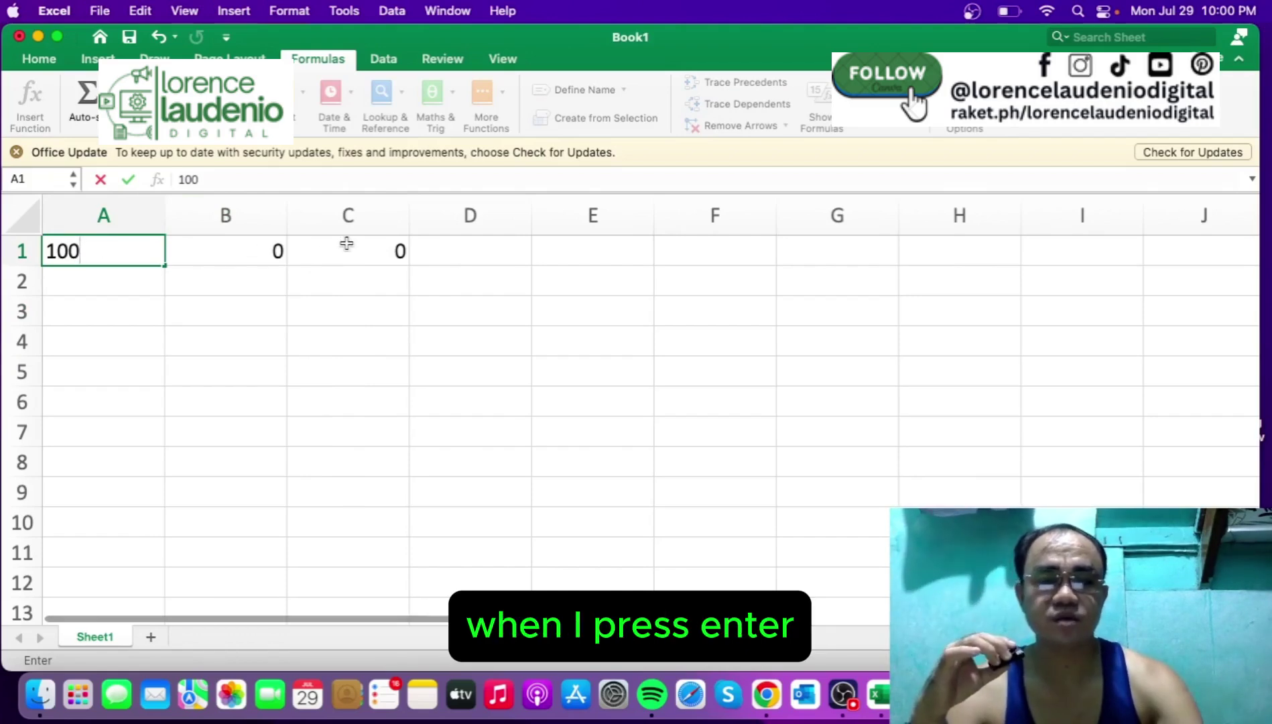
{"action": "key", "text": "Return"}
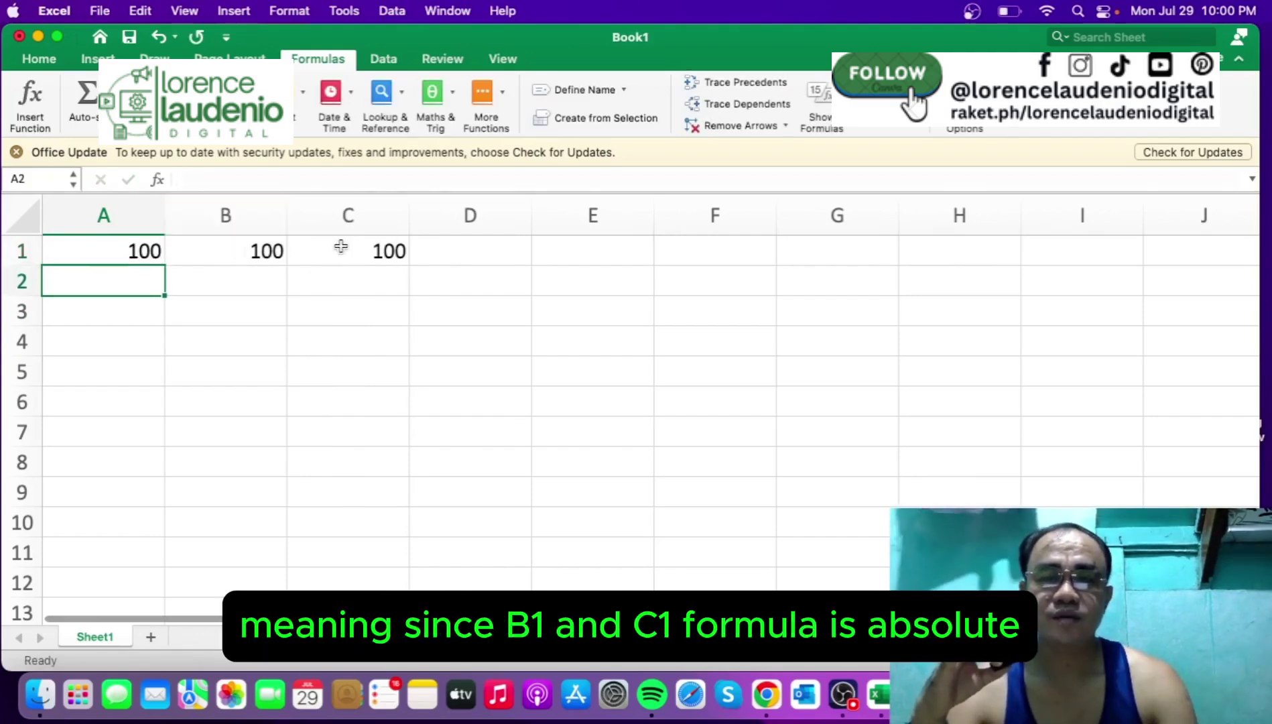
{"action": "left_click", "coordinate": [241, 242]}
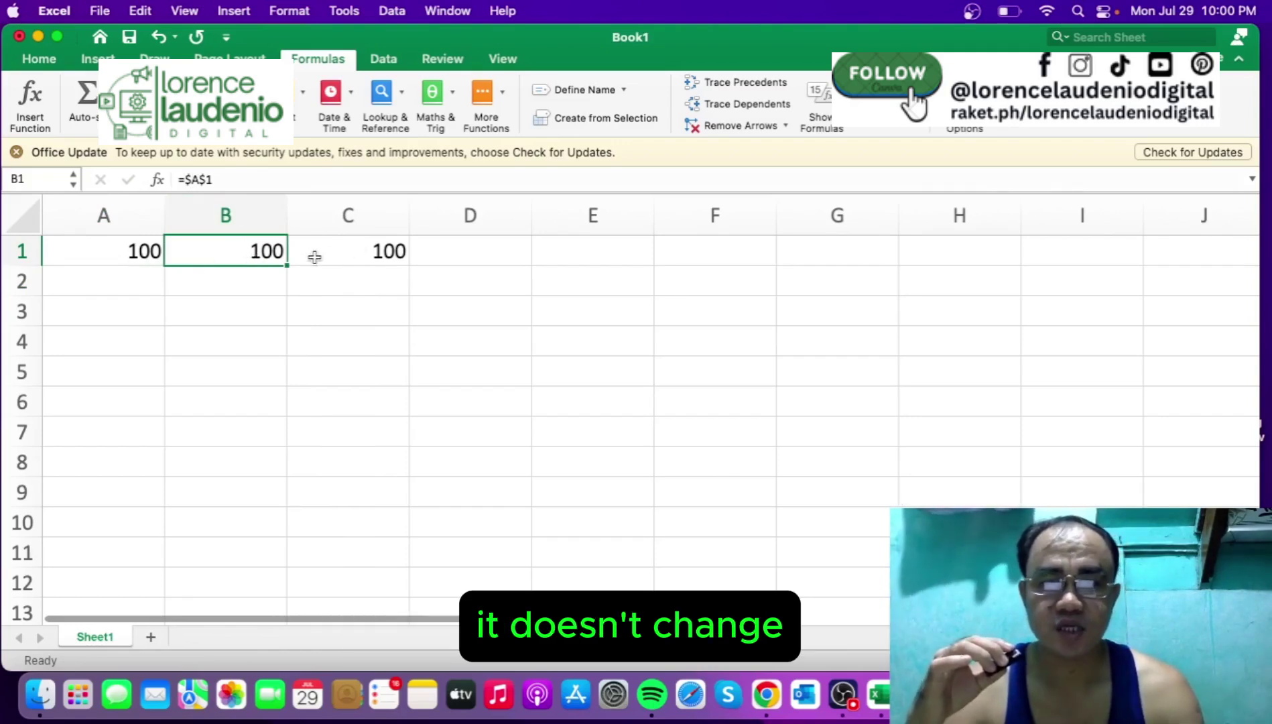
- Clear all contents of row 1
{"action": "left_click", "coordinate": [24, 251]}
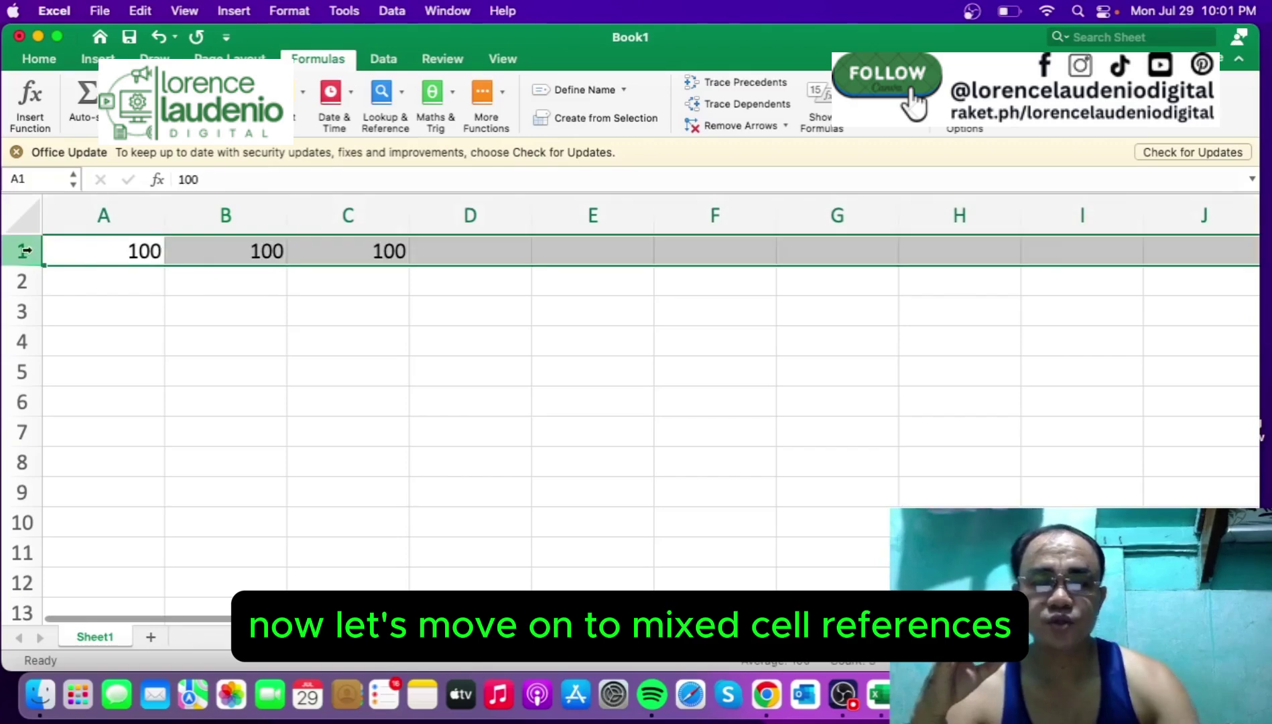
{"action": "key", "text": "Delete"}
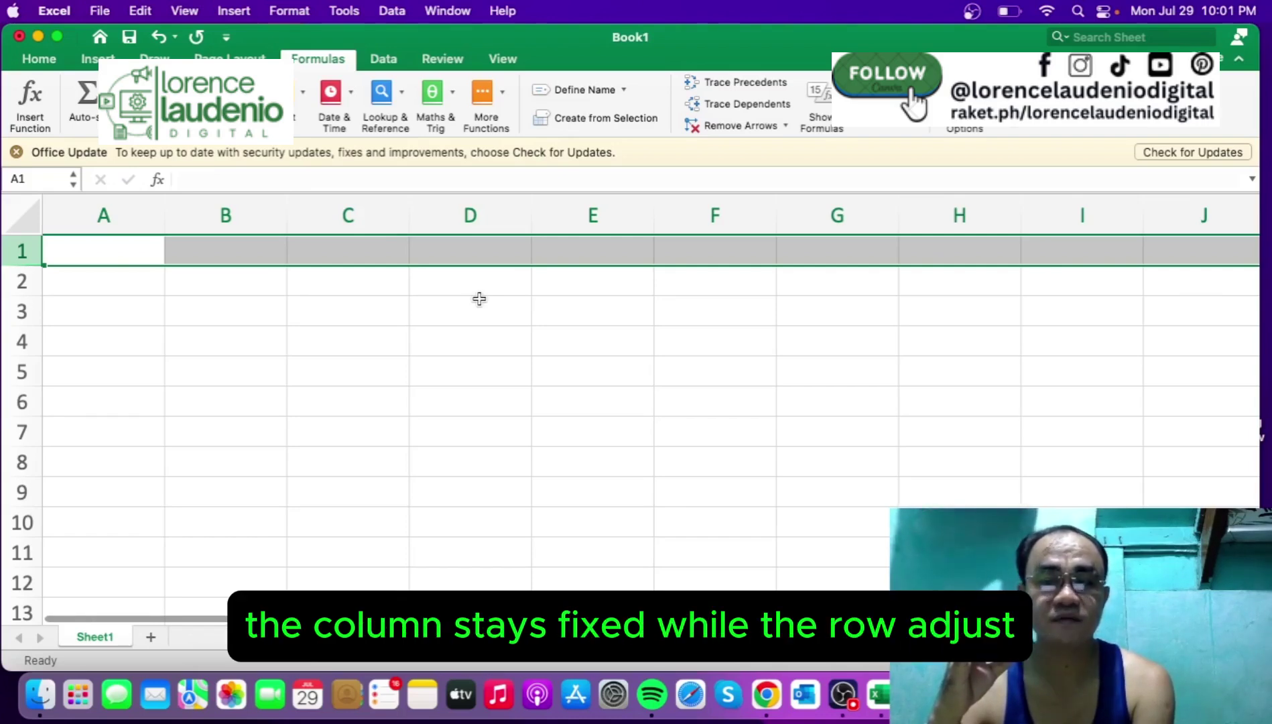
{"action": "left_click", "coordinate": [479, 299]}
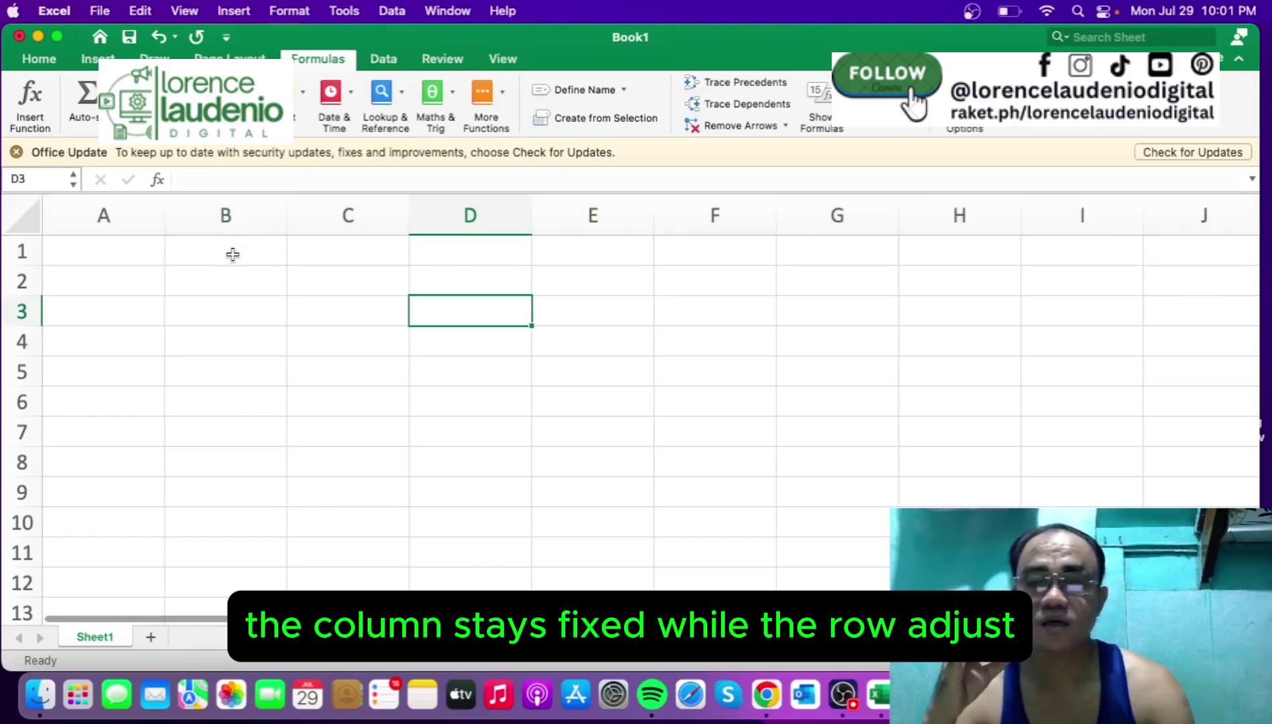
- Enter the mixed reference formula =A$1 in cell B1
{"action": "left_click", "coordinate": [232, 254]}
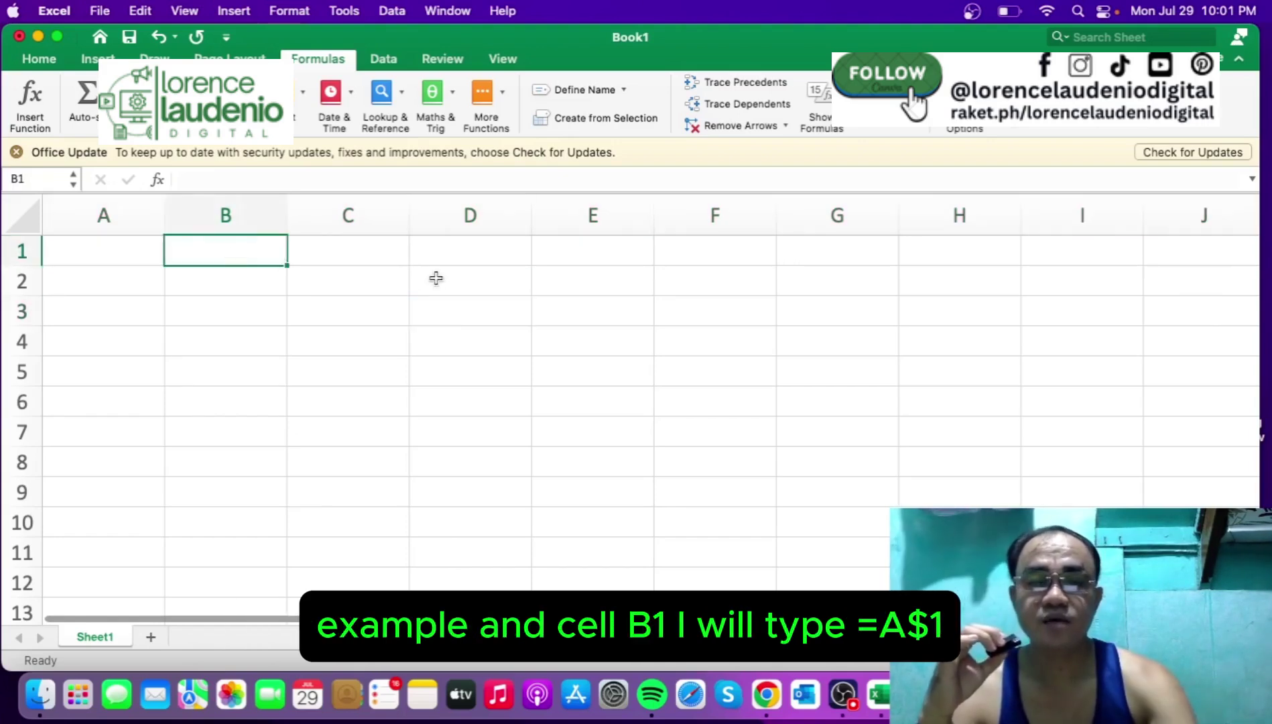
{"action": "type", "text": "=A$"}
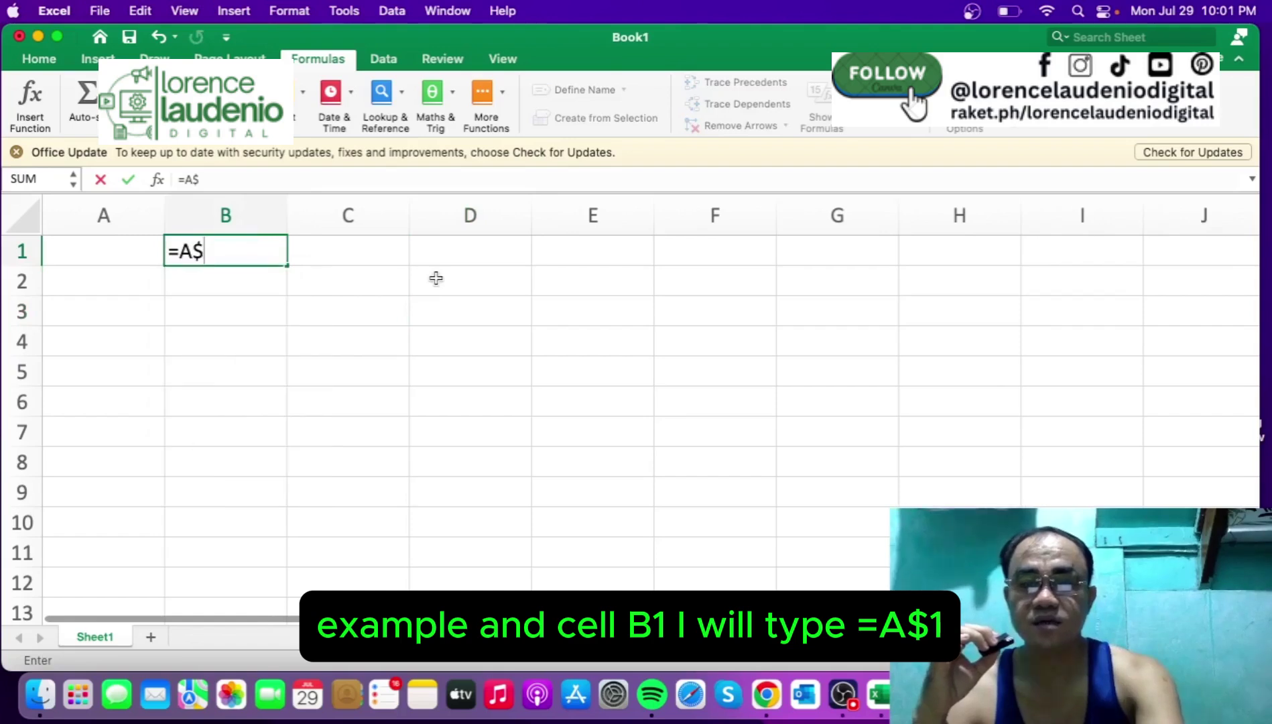
{"action": "type", "text": "1"}
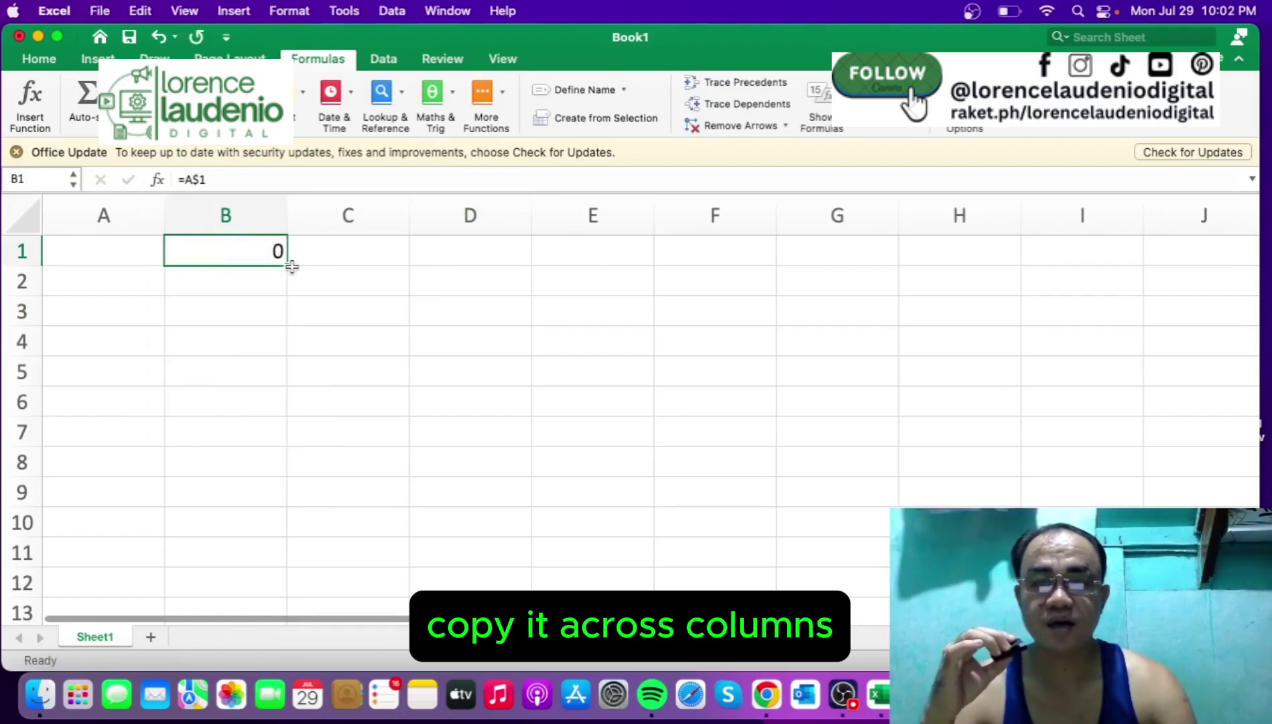
- Fill the mixed reference formula from B1 across to C1
{"action": "left_click", "coordinate": [292, 268]}
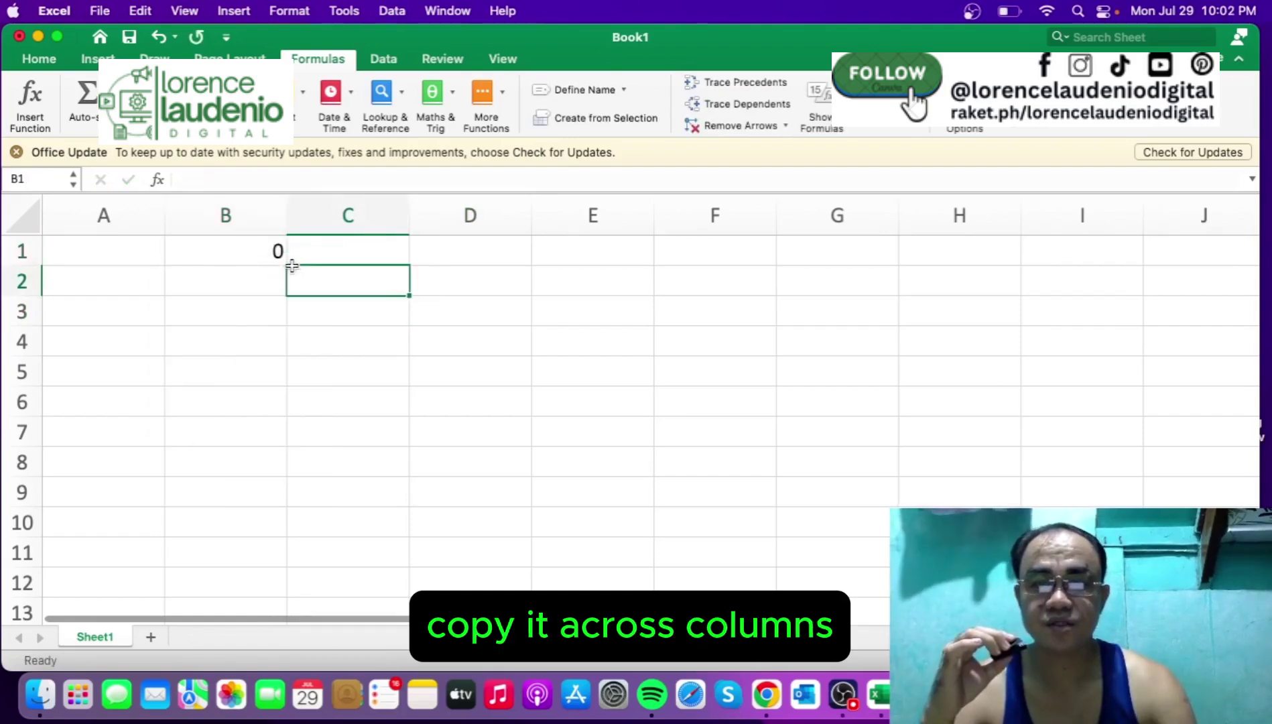
{"action": "left_click", "coordinate": [254, 257]}
{"action": "left_click_drag", "start_coordinate": [286, 265], "coordinate": [375, 256]}
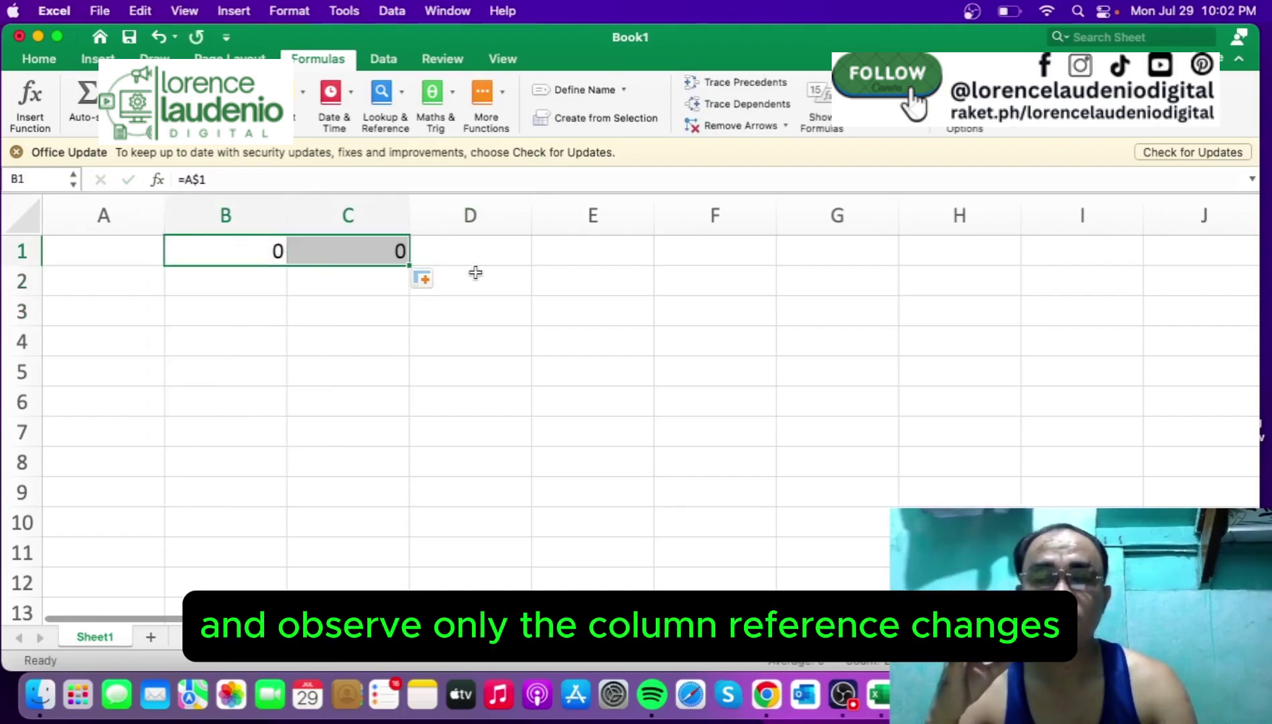
{"action": "left_click", "coordinate": [367, 314]}
- Examine the formulas in B1 and C1 to compare their column and row references, leaving both unedited
{"action": "left_click", "coordinate": [244, 250]}
{"action": "double_click", "coordinate": [244, 250]}
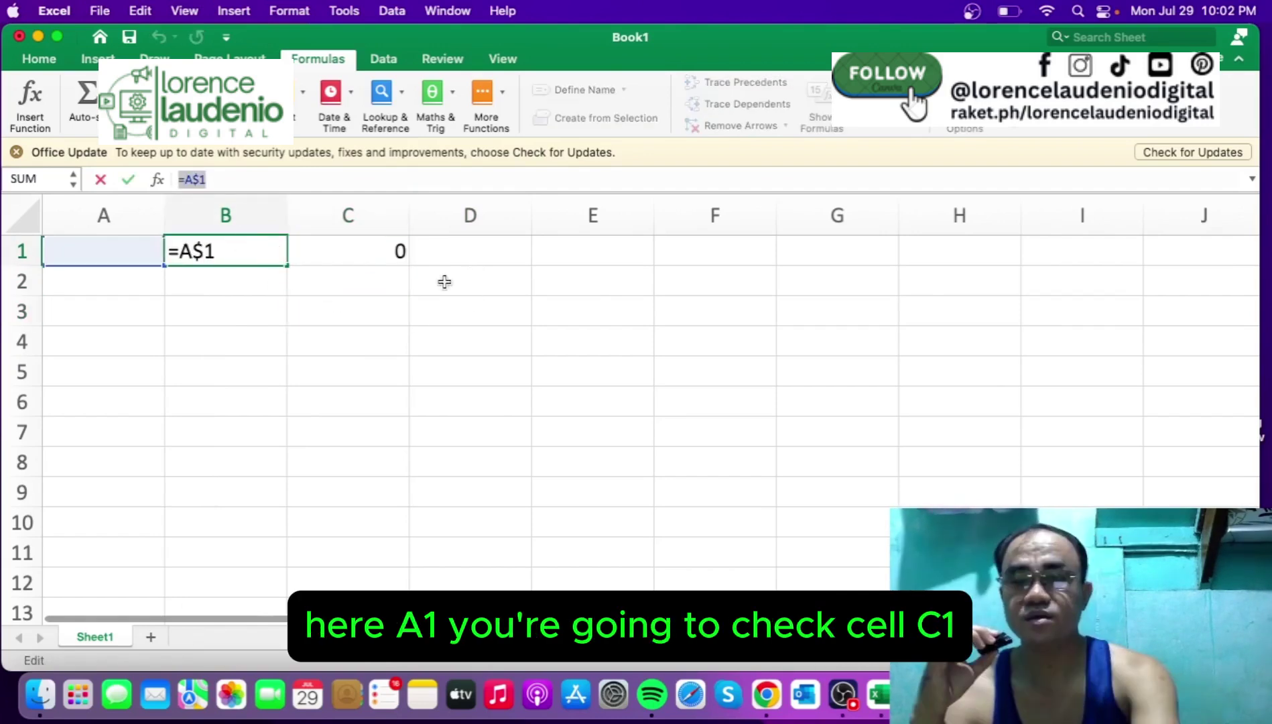
{"action": "key", "text": "Tab"}
{"action": "triple_click", "coordinate": [192, 180]}
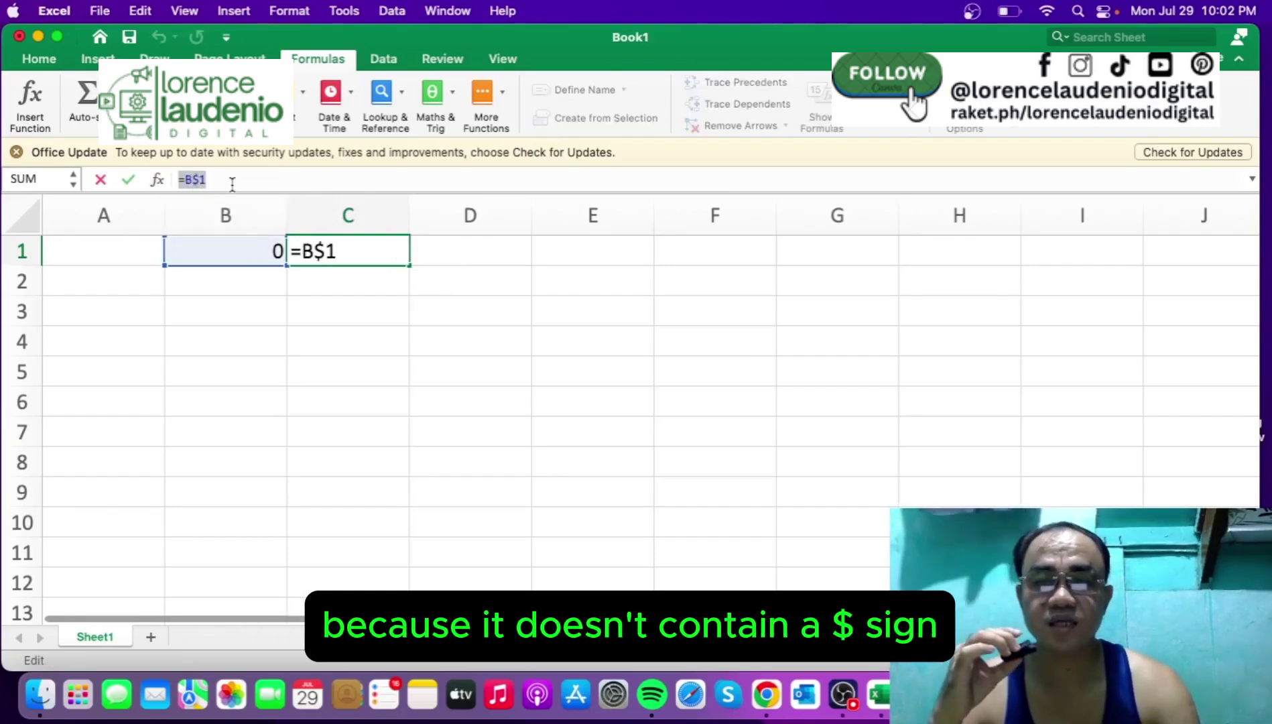
{"action": "left_click", "coordinate": [201, 180]}
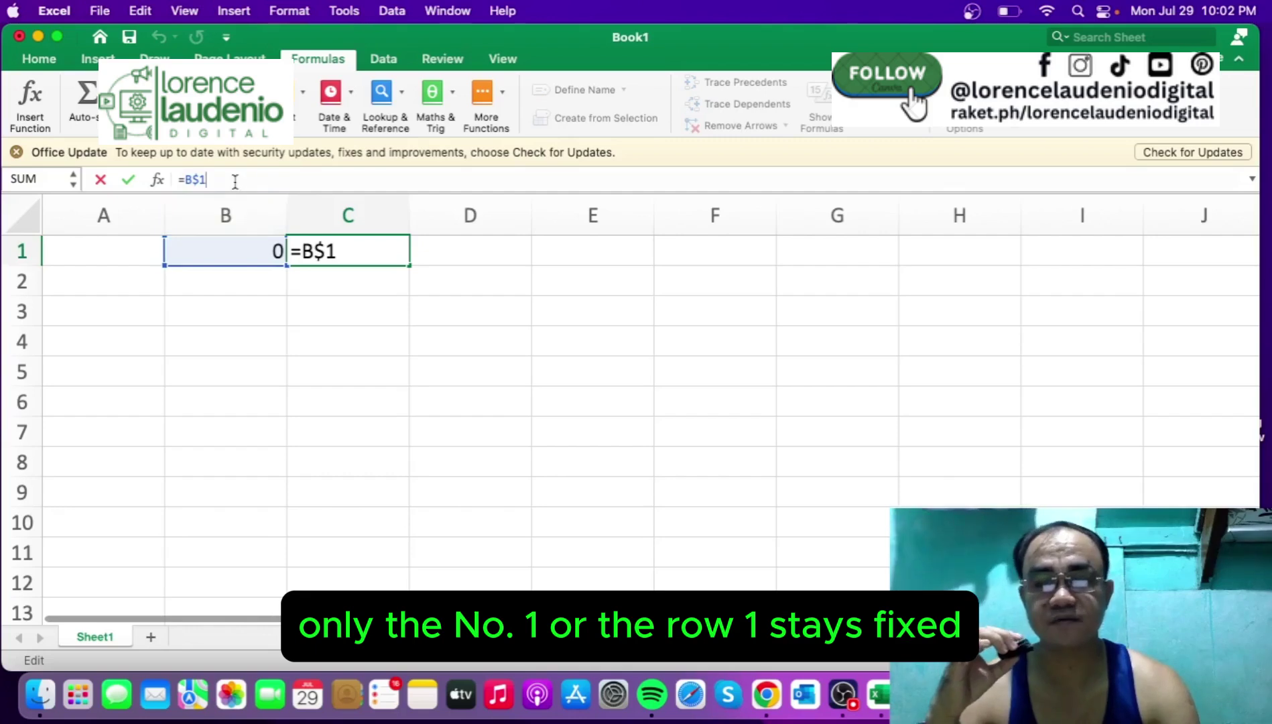
{"action": "key", "text": "Return"}
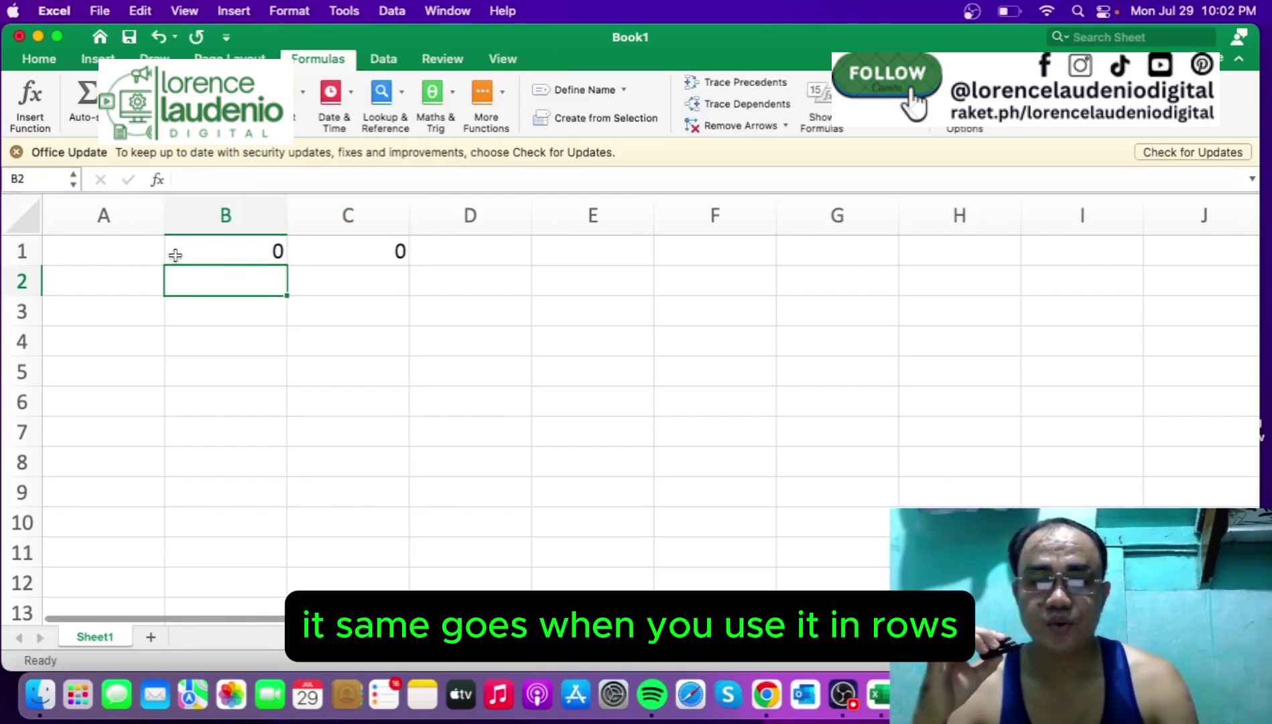
{"action": "left_click", "coordinate": [370, 324]}
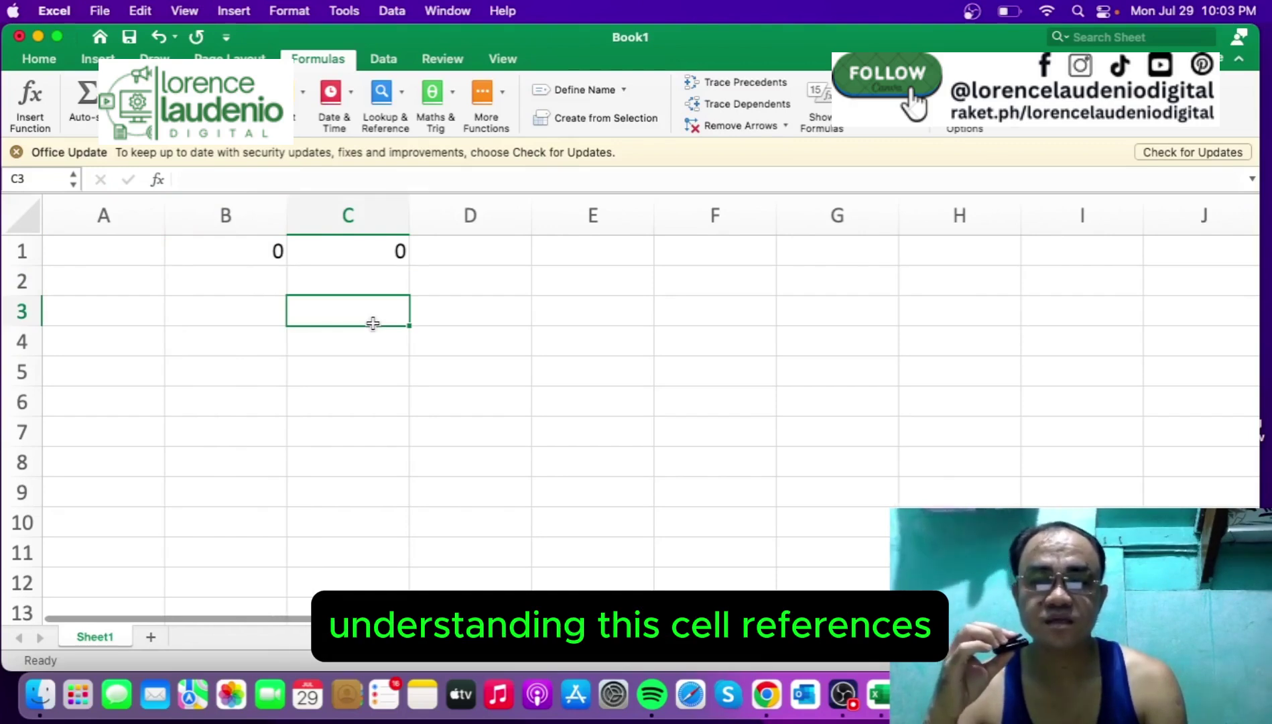